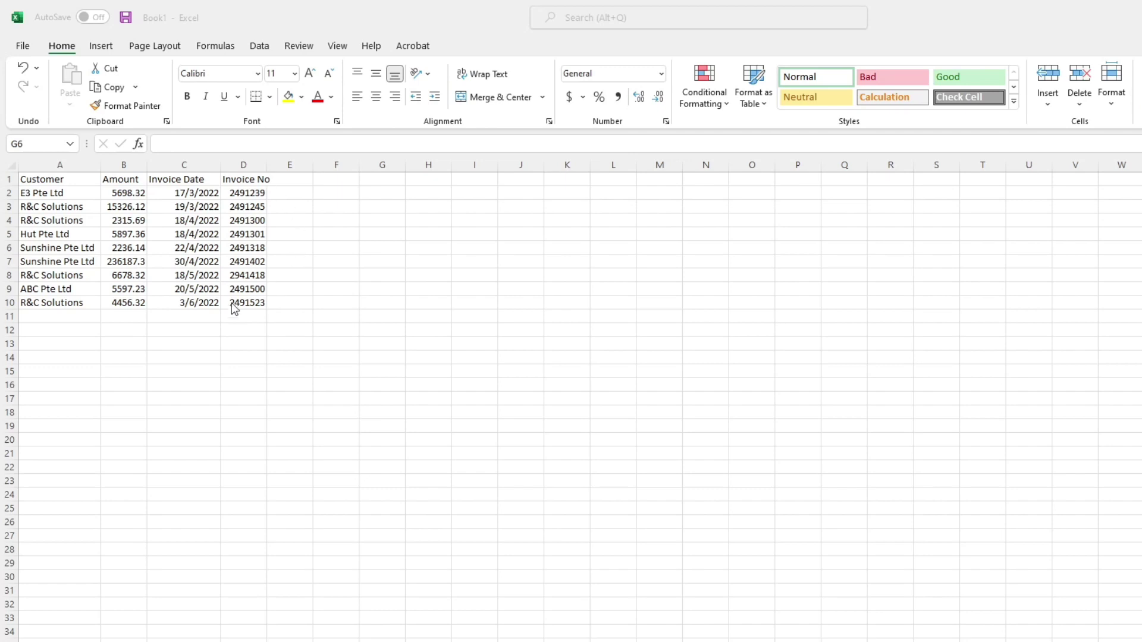
Convert the invoice range A1:D10 into an Excel table with headers.
drag(42, 178, 256, 303)
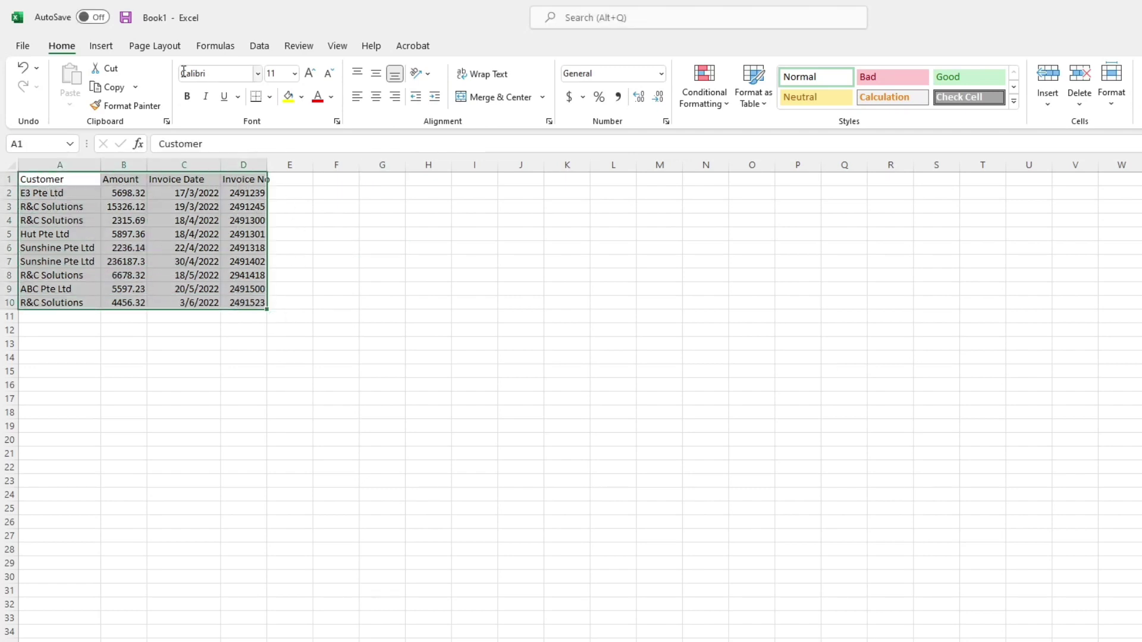
click(104, 48)
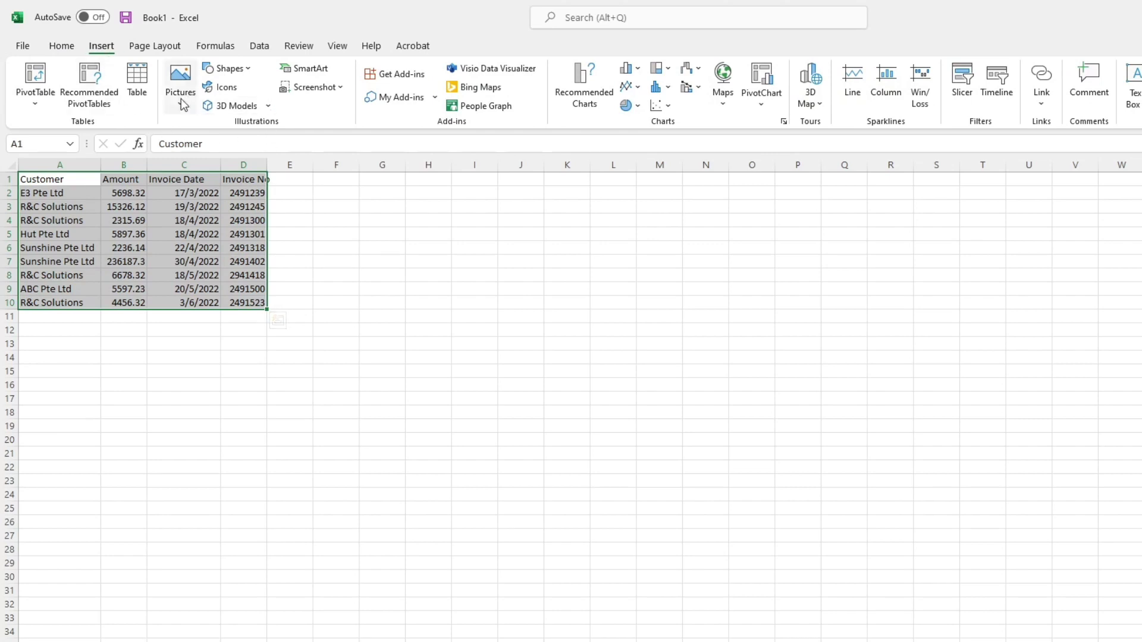
click(144, 100)
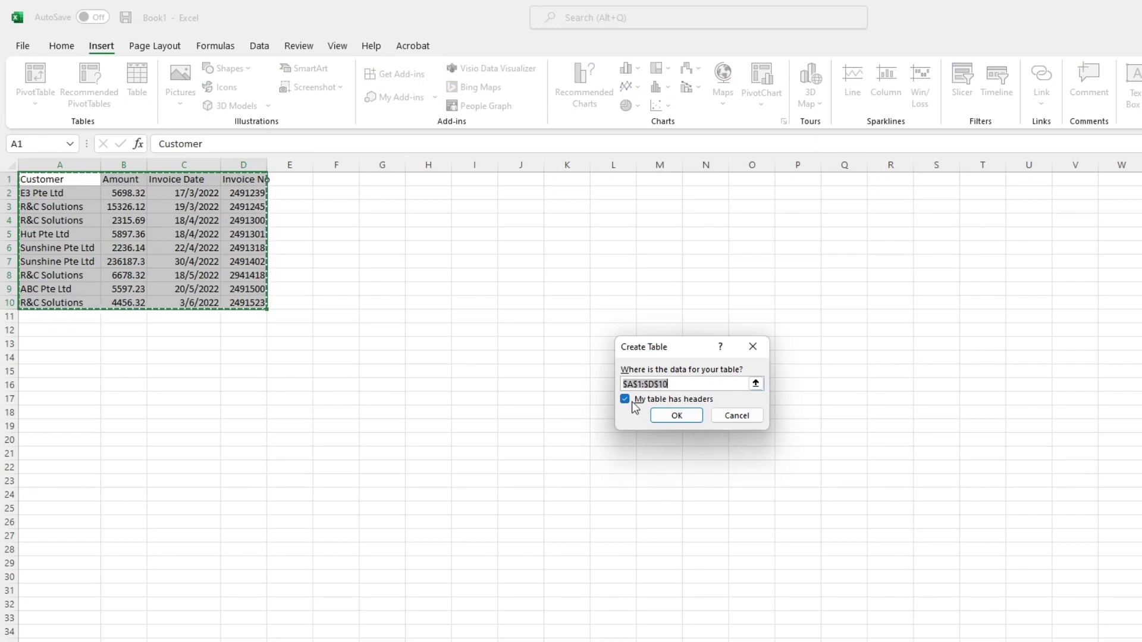
click(676, 416)
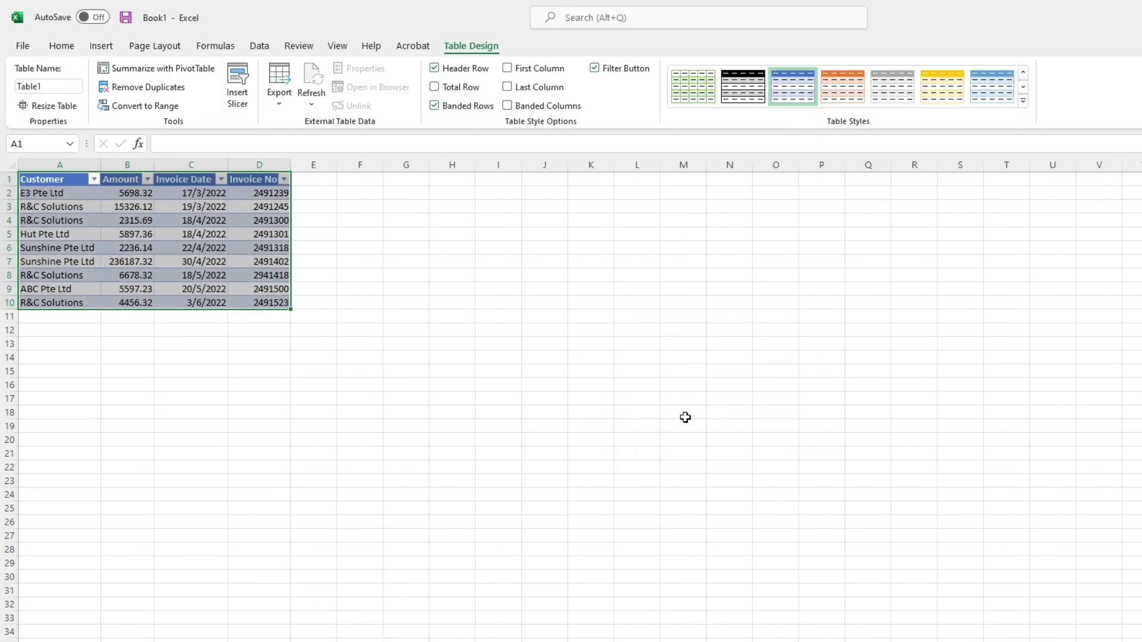
Load Table1 into Power Query and change Invoice Date to the Date type.
click(257, 45)
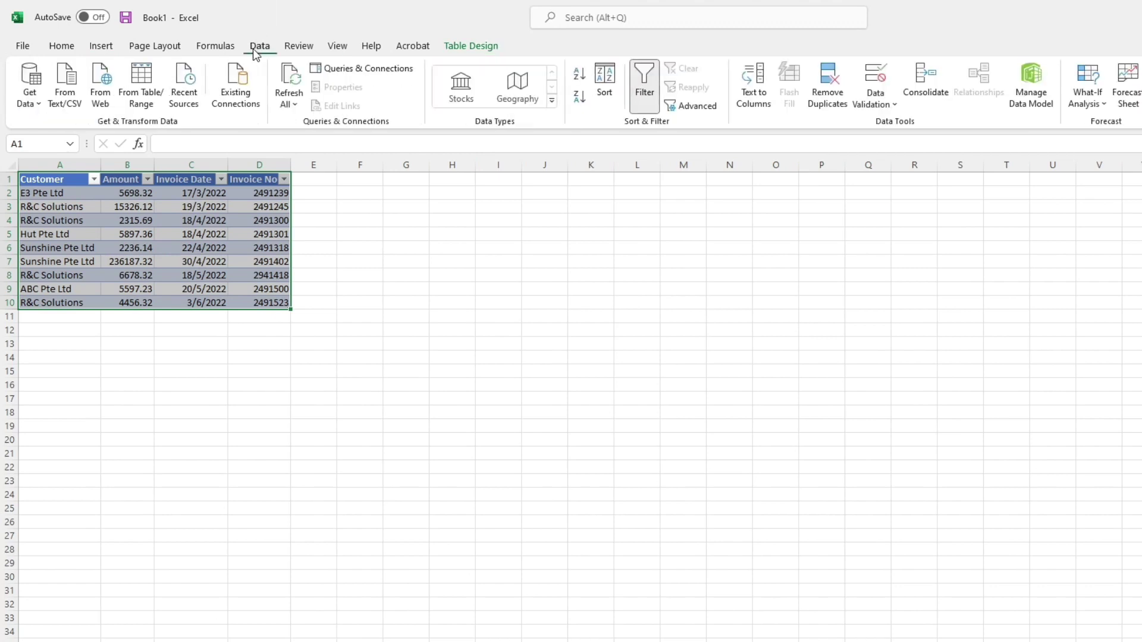
click(137, 106)
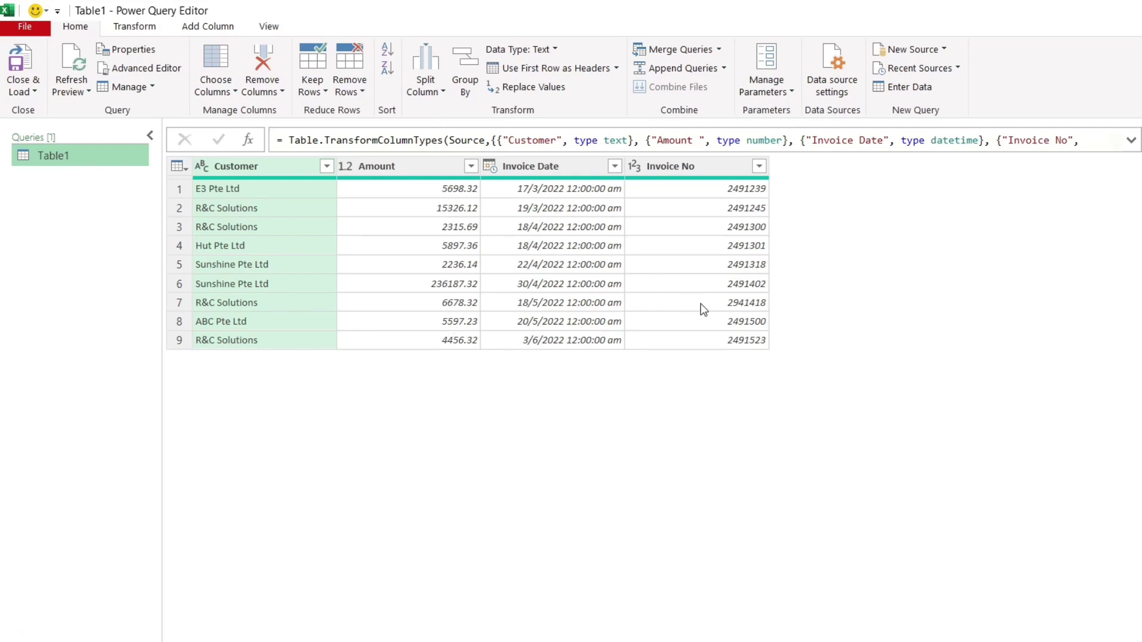
click(577, 168)
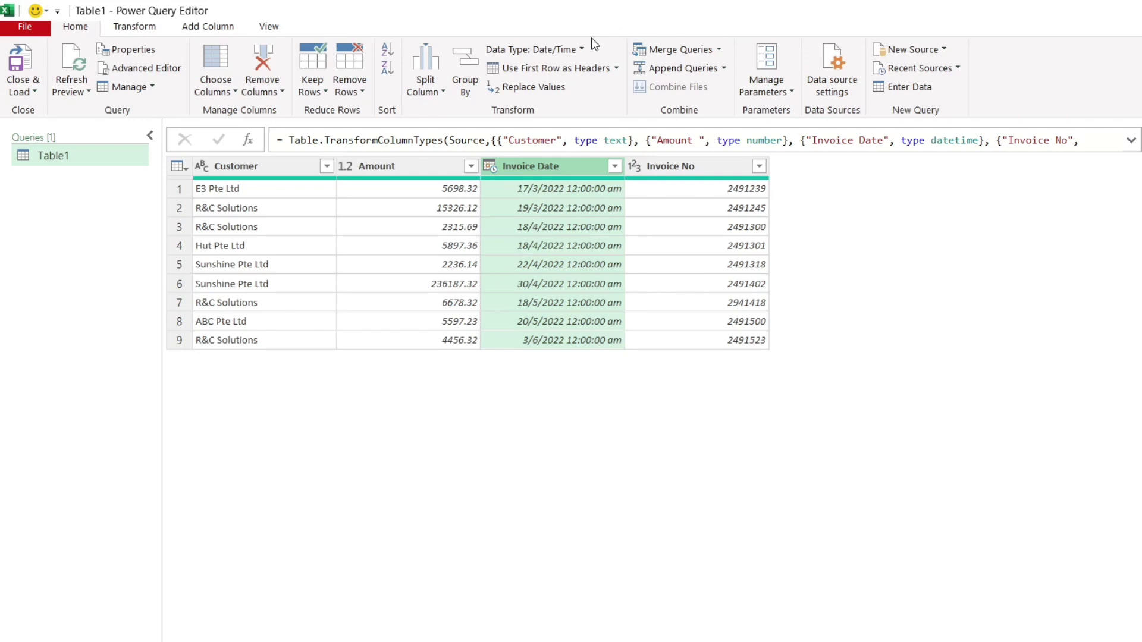
click(582, 50)
click(528, 171)
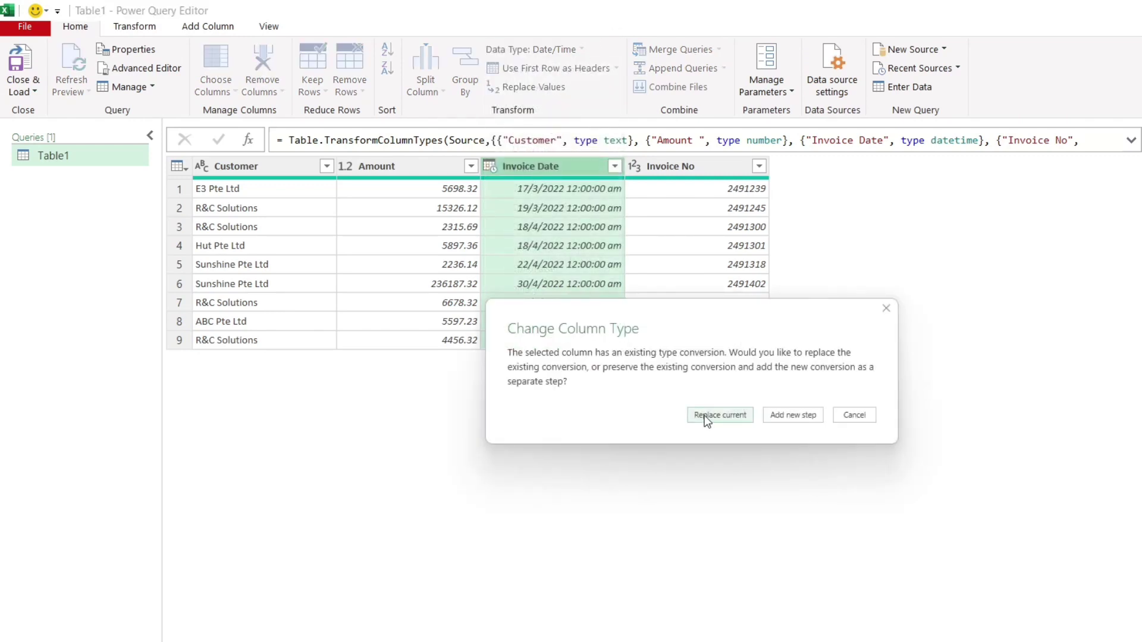
click(707, 417)
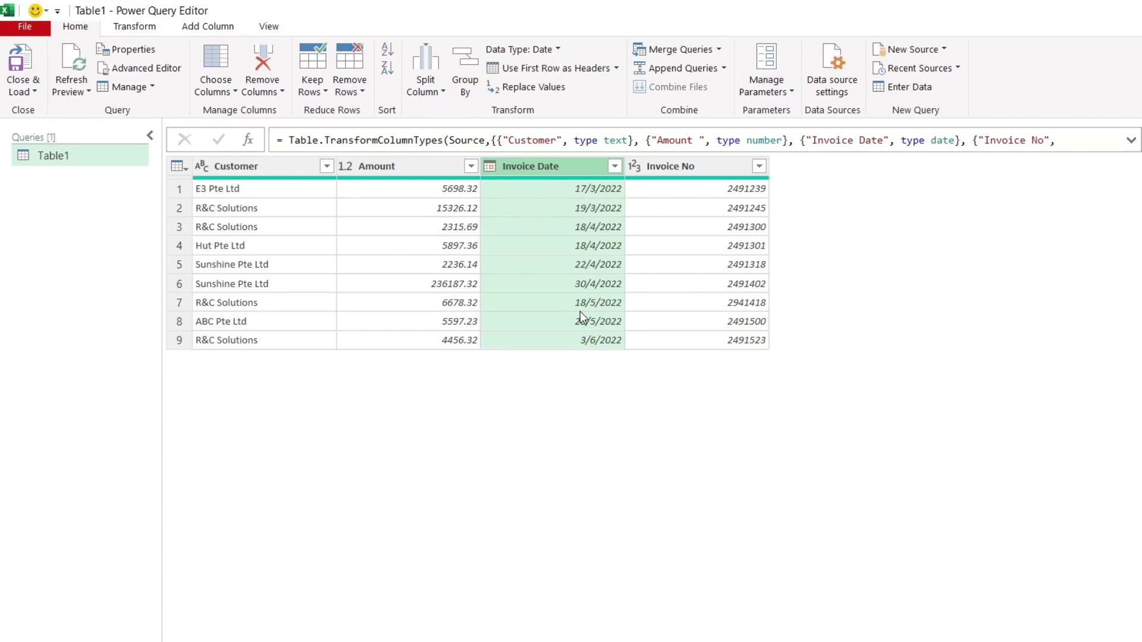
Add an Age column from Invoice Date and convert it to Whole Number days.
click(197, 30)
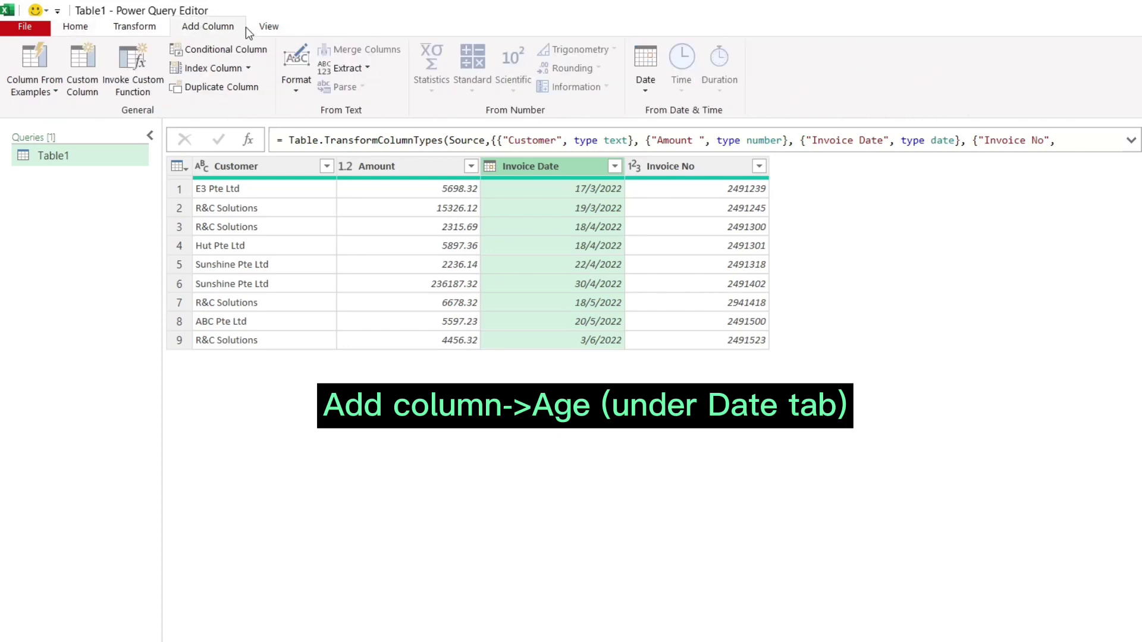
click(645, 69)
click(677, 114)
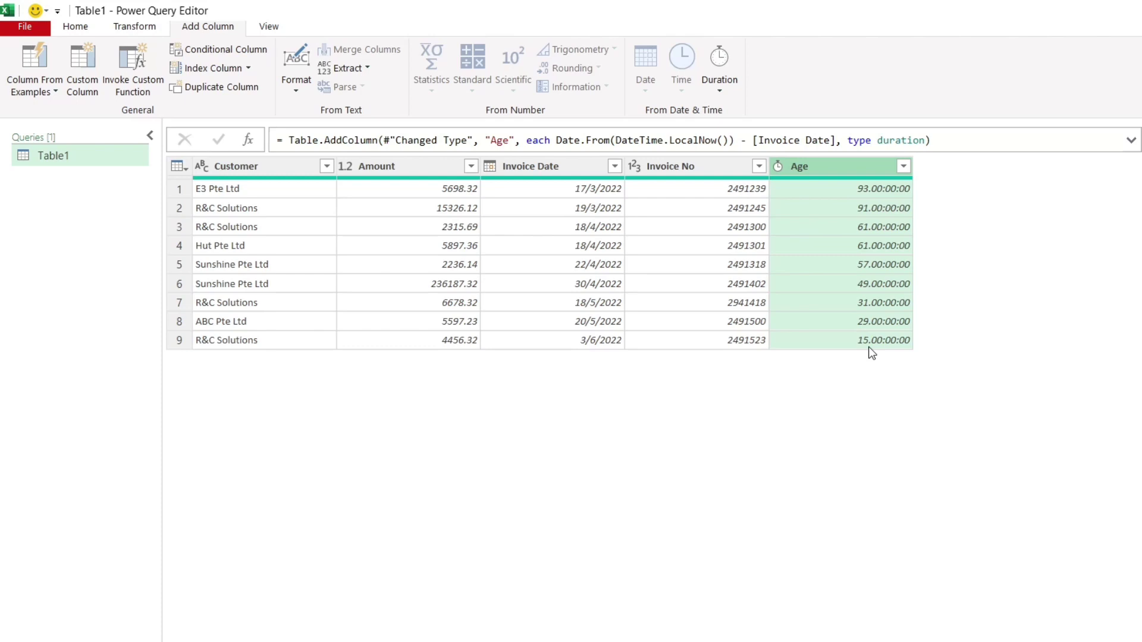
click(76, 26)
click(562, 50)
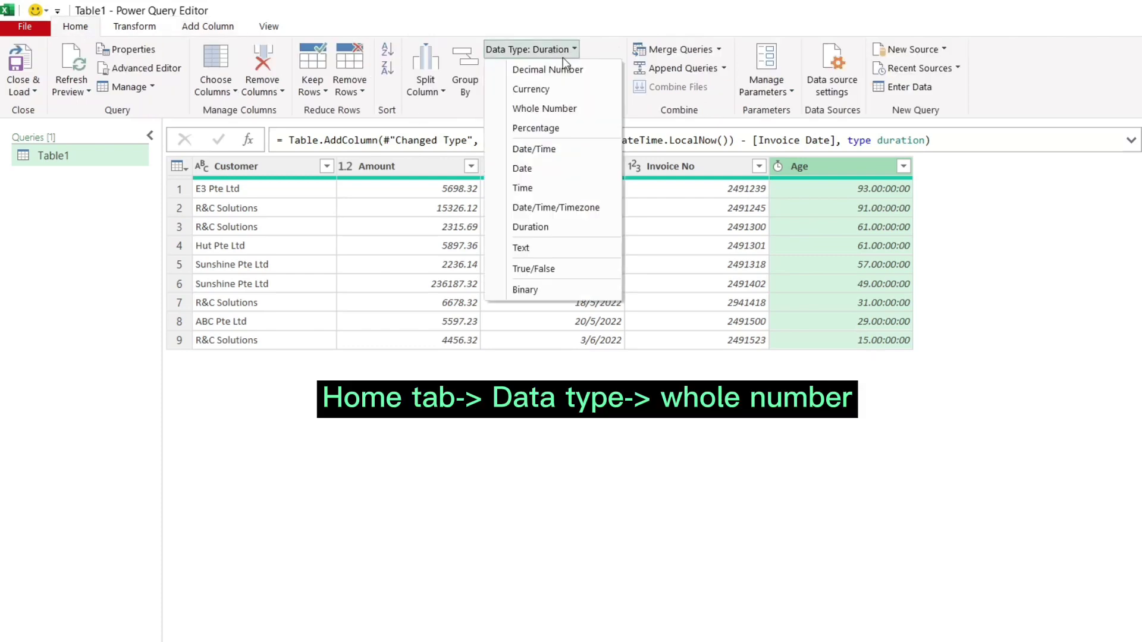
click(544, 108)
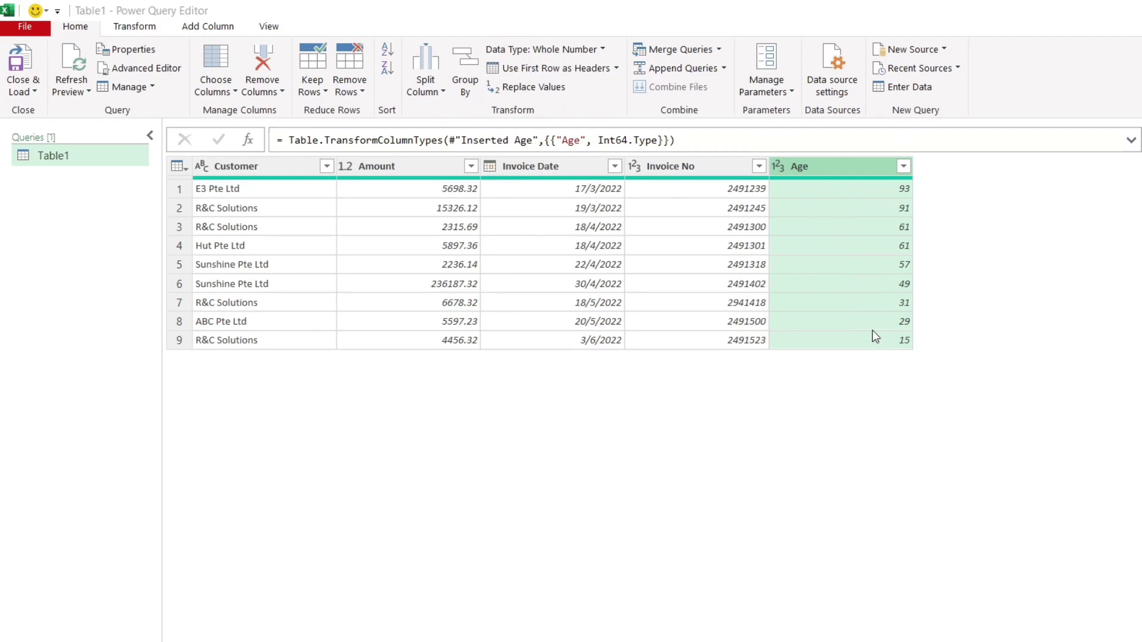
Start a conditional column 'Ageing days' with a first rule: Age at most 30.
click(208, 27)
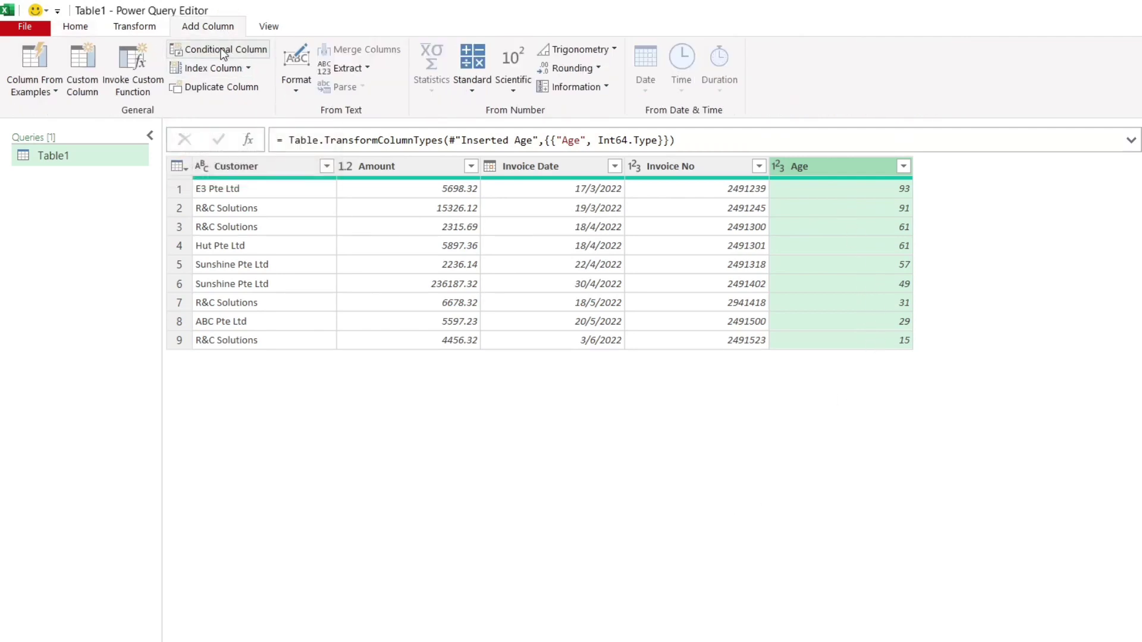
click(224, 51)
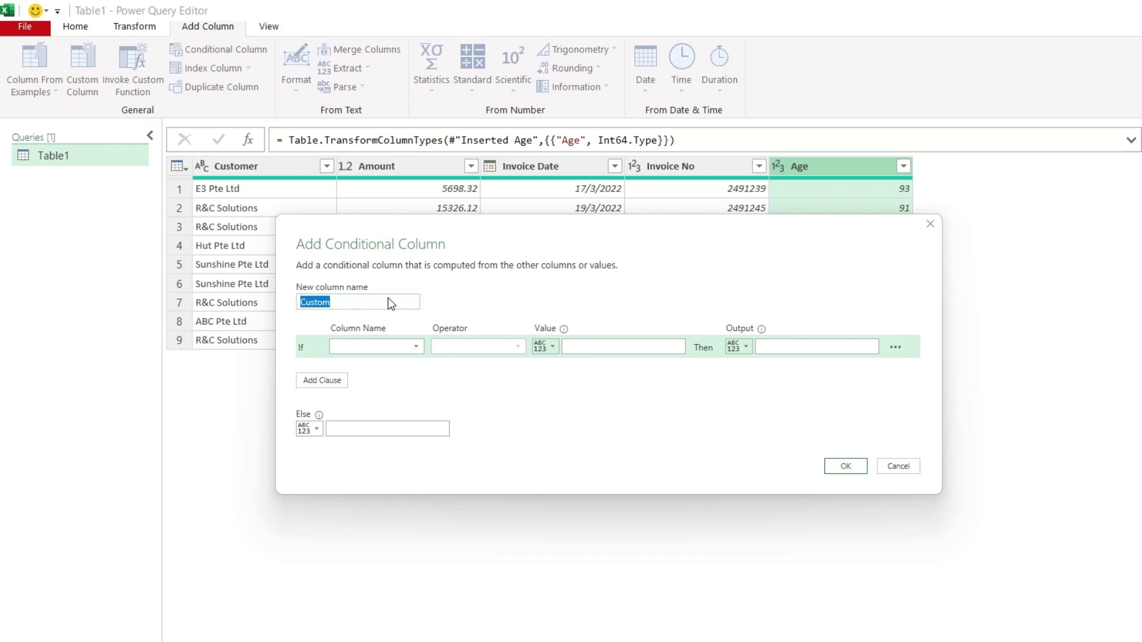
text(Ageing days)
click(416, 347)
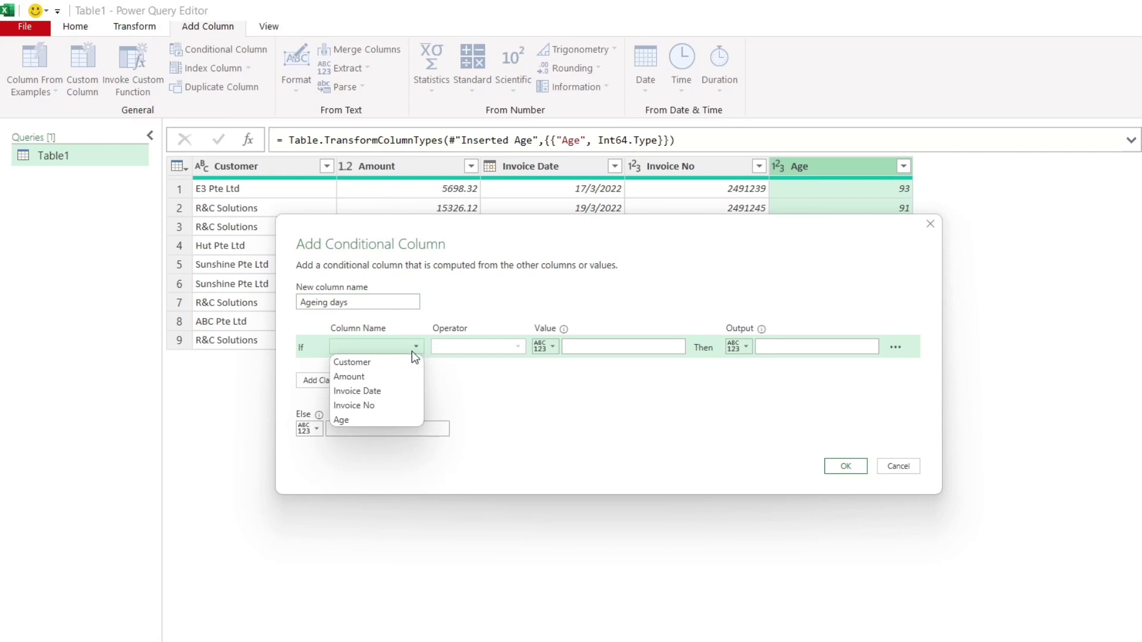
click(358, 423)
click(517, 349)
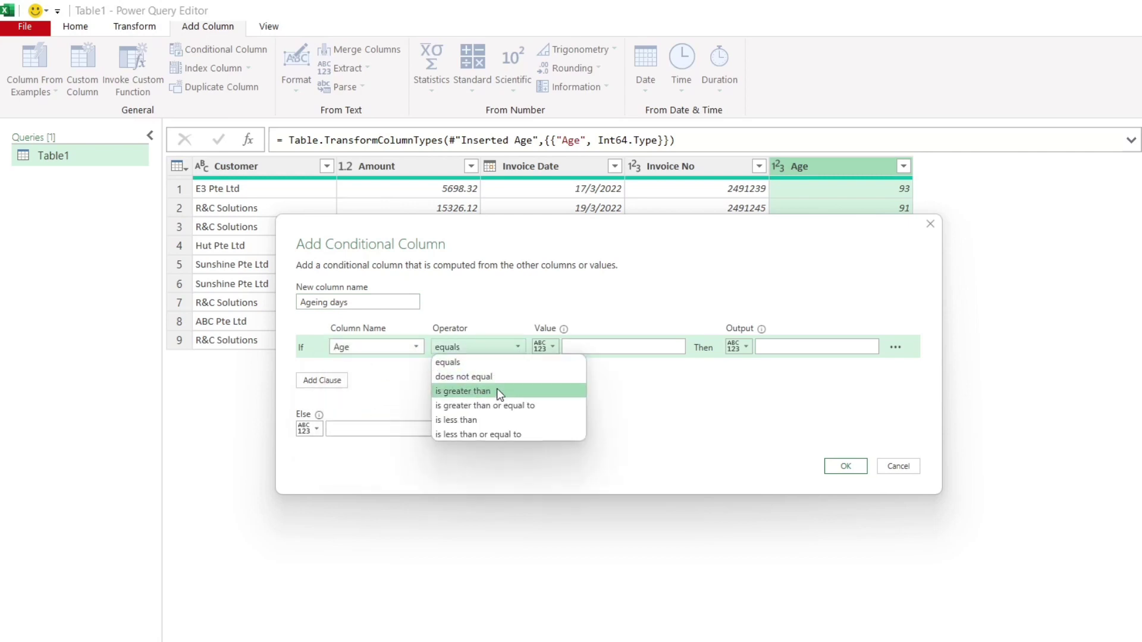
click(483, 435)
click(604, 347)
text(30)
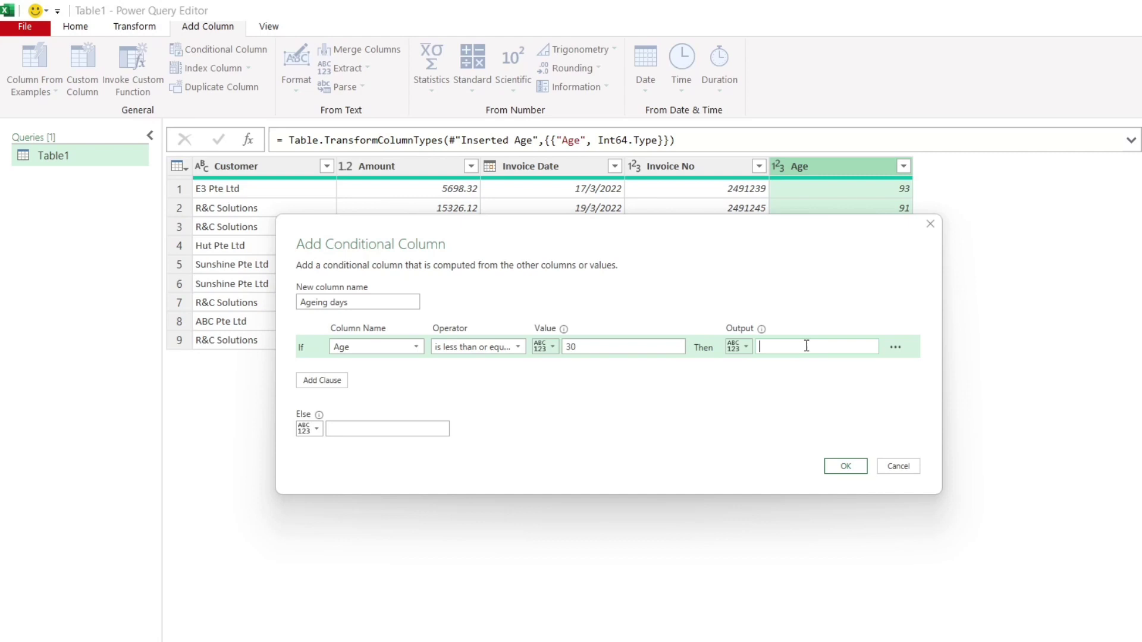
text(< 3)
Add a rule: Age less than or equal to 60 gives '31-60 days'.
click(387, 370)
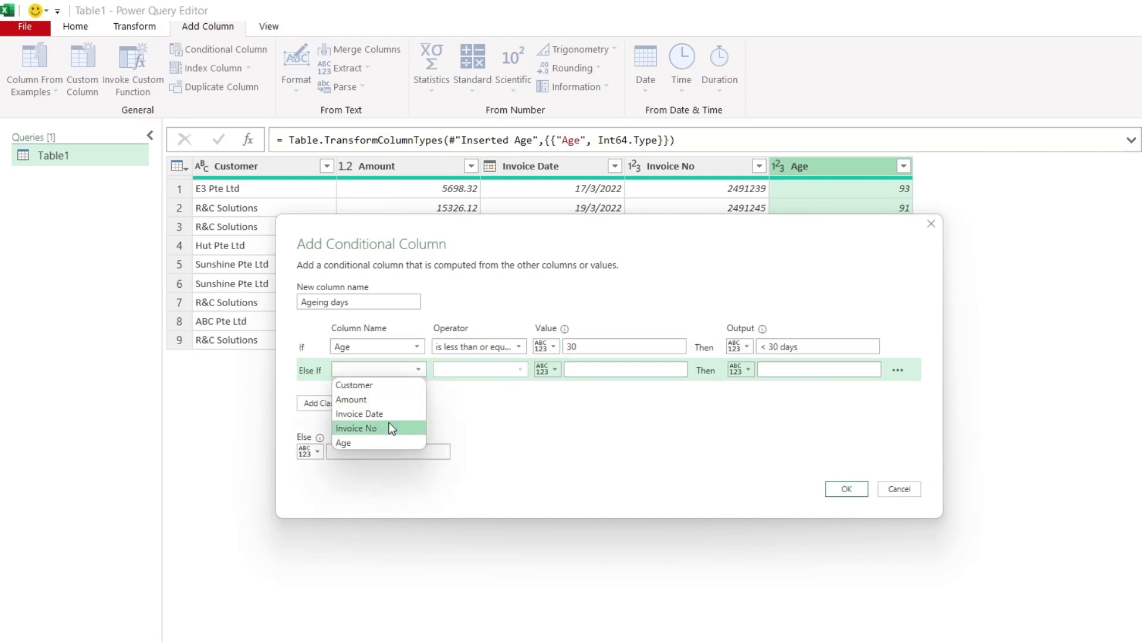
click(408, 431)
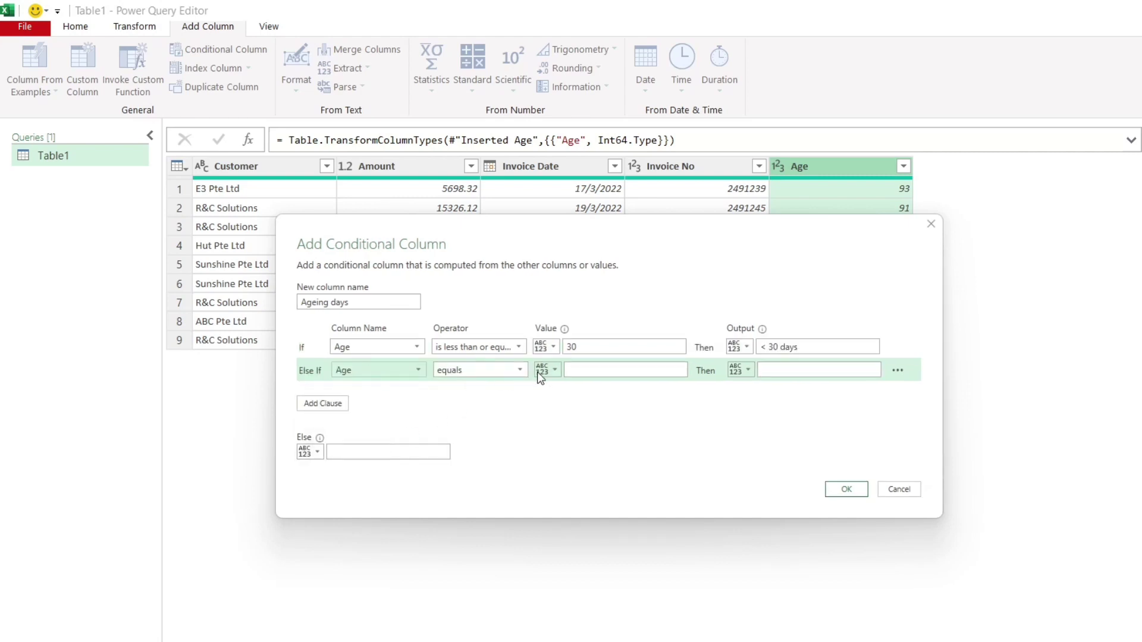
click(519, 371)
click(507, 458)
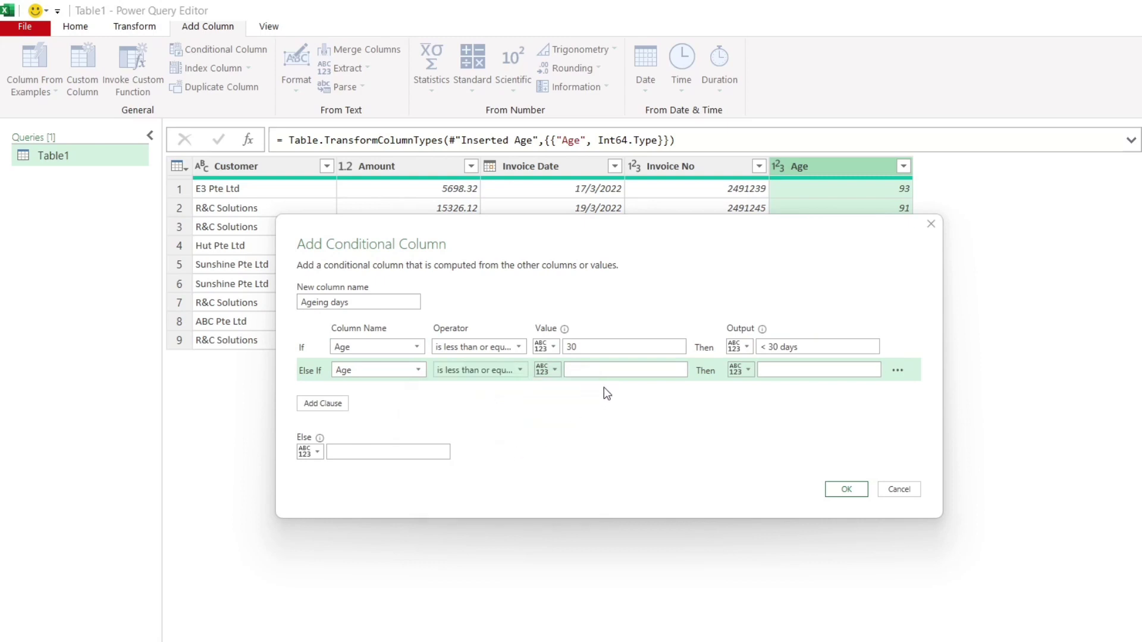
text(60)
click(806, 369)
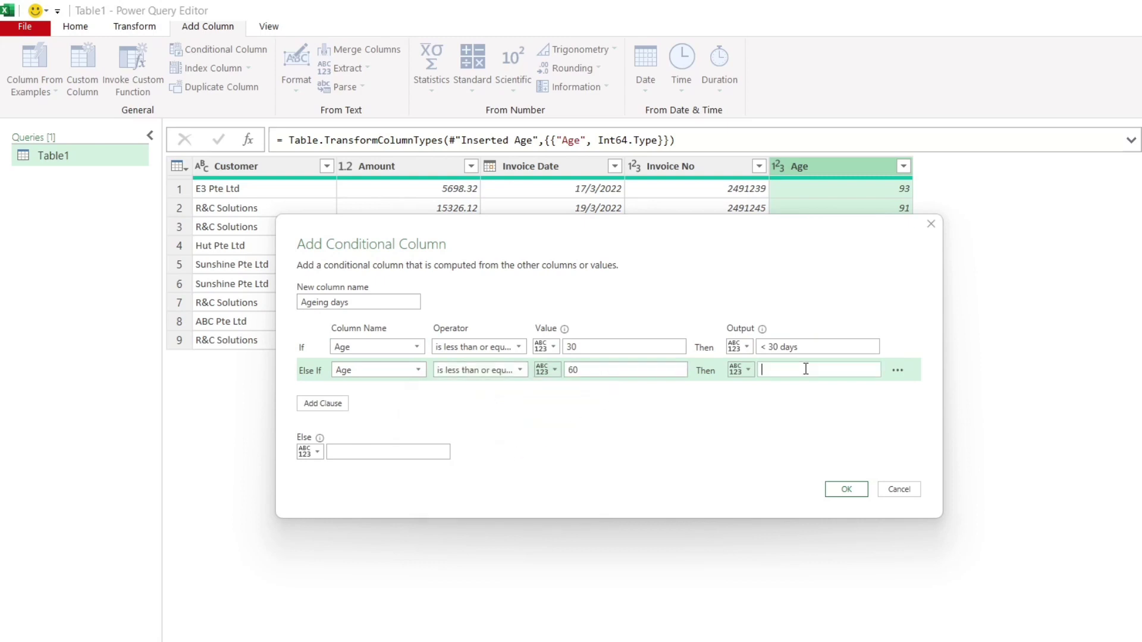
text(31-60 days)
Add a rule: Age less than or equal to 90 gives '61 to 90 days'.
click(322, 403)
click(418, 393)
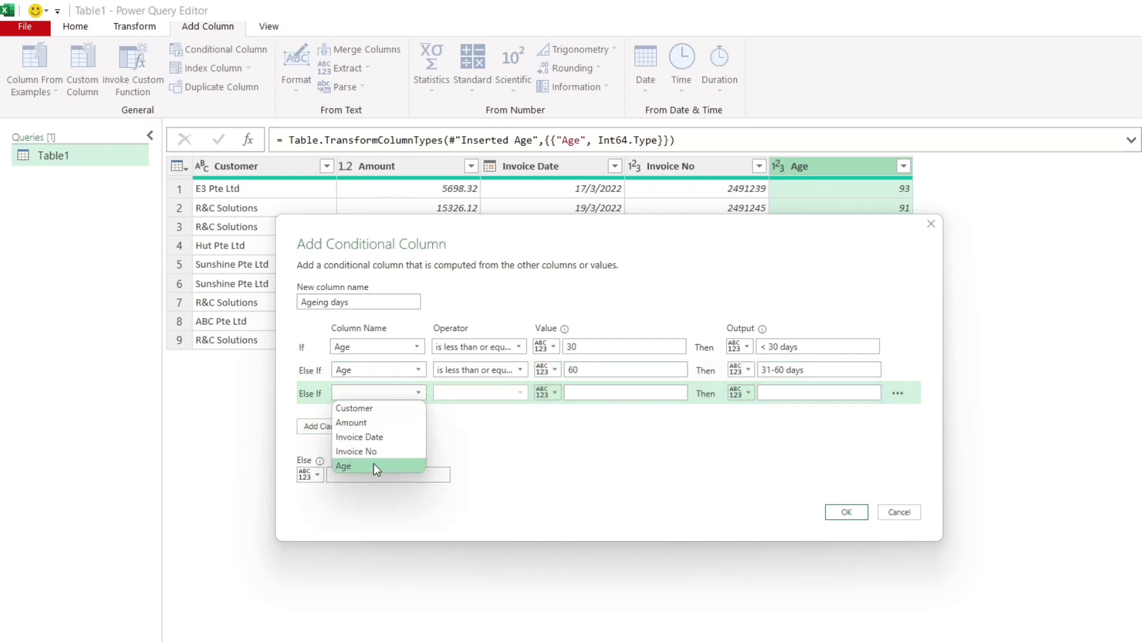
click(374, 463)
click(519, 390)
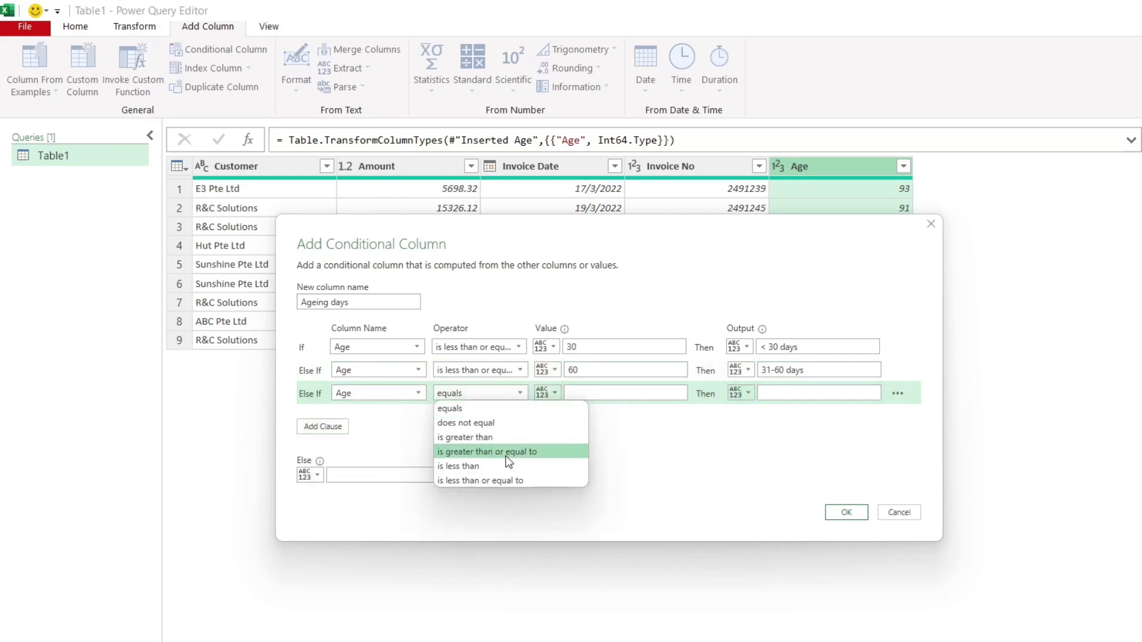
click(506, 479)
click(606, 392)
text(90)
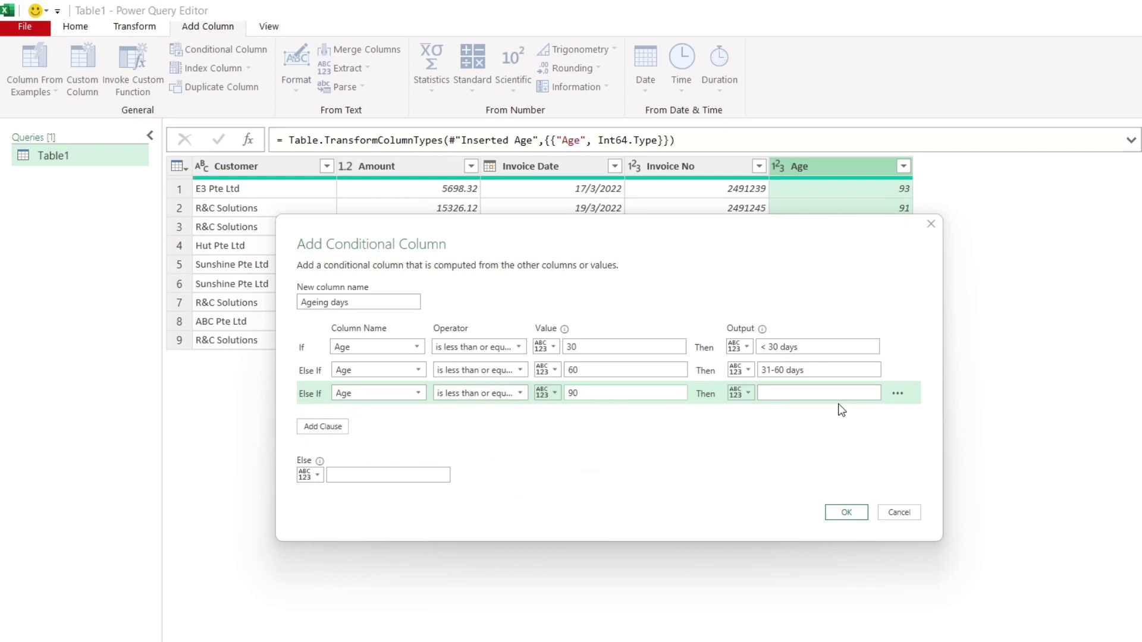
click(833, 393)
text(61 to 90 days)
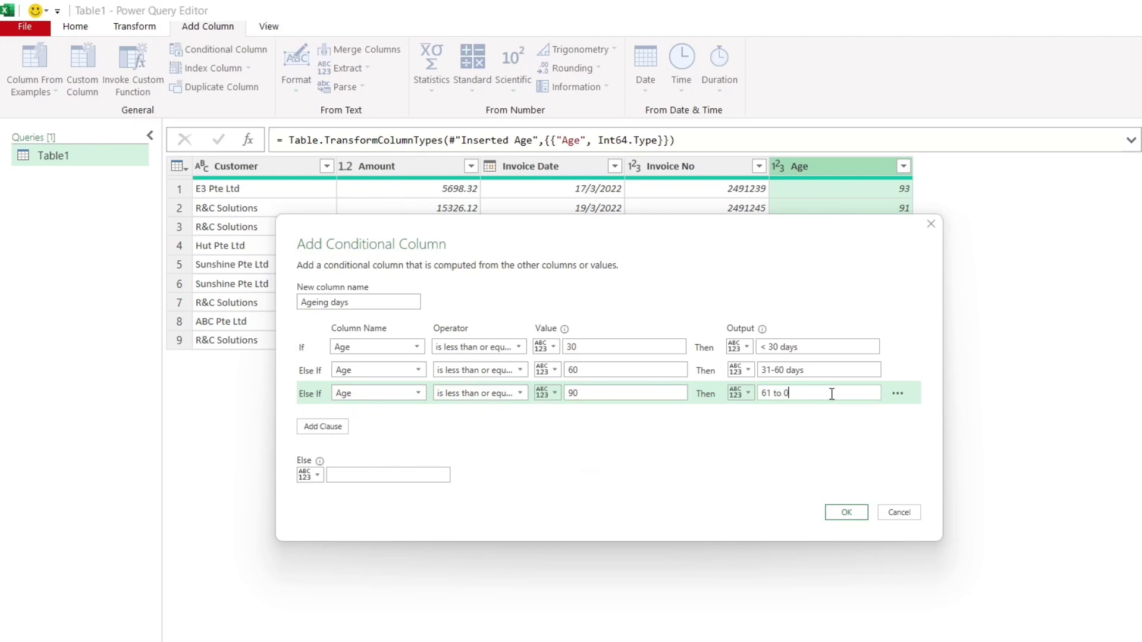
Add a final rule: Age greater than 90 gives '> 90 days', and create the column.
click(317, 426)
click(419, 416)
click(369, 488)
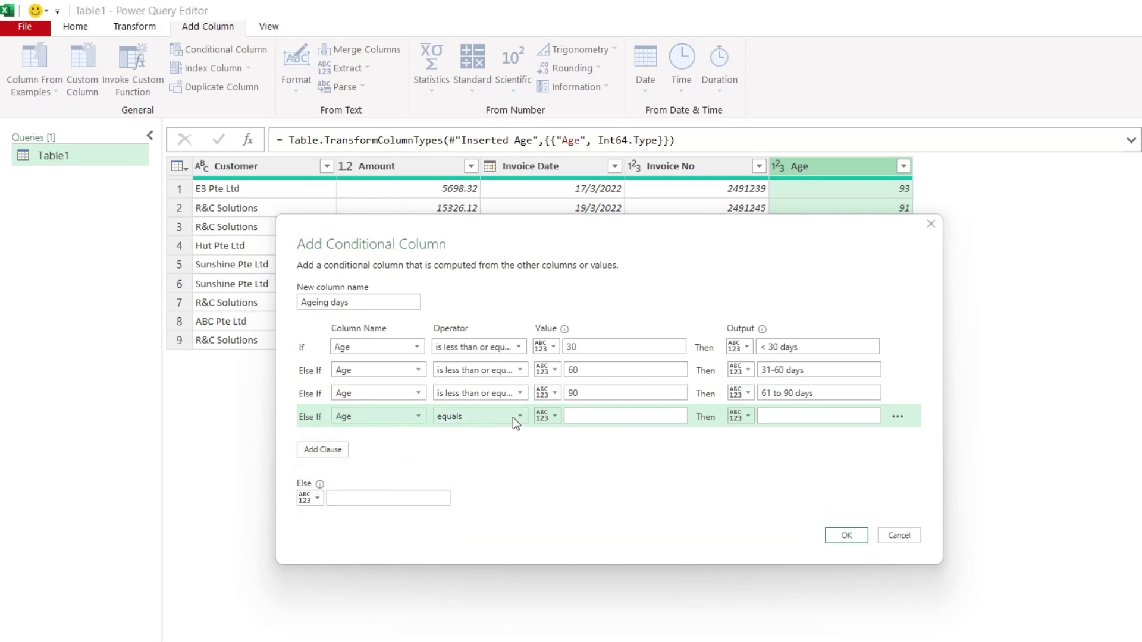
click(513, 417)
click(476, 460)
click(587, 419)
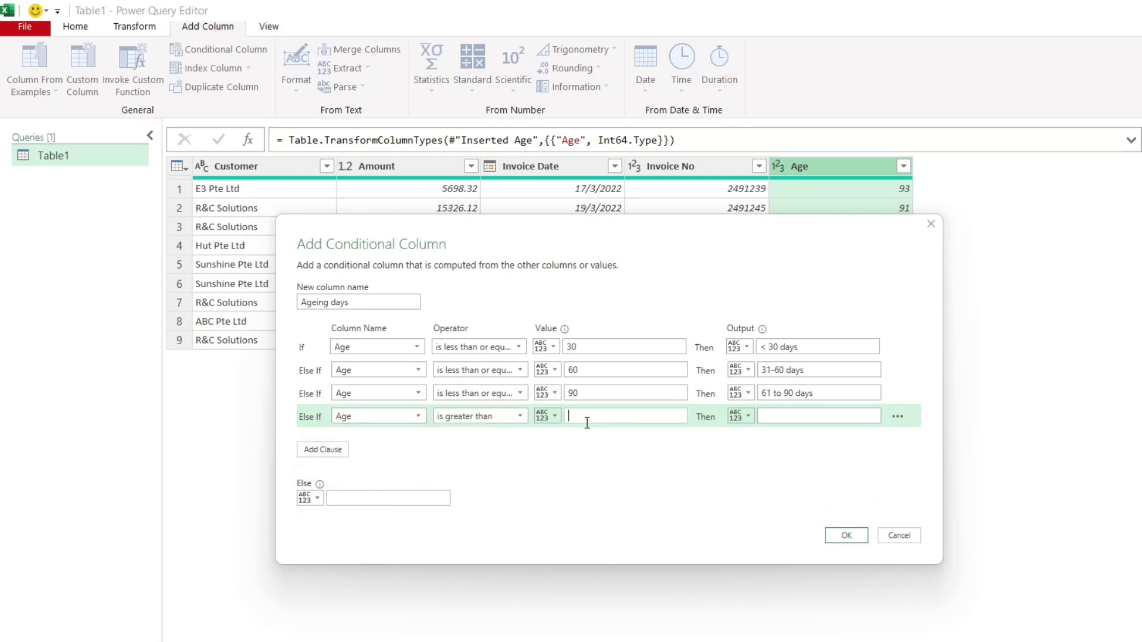
text(90)
click(811, 416)
text(> 90 days)
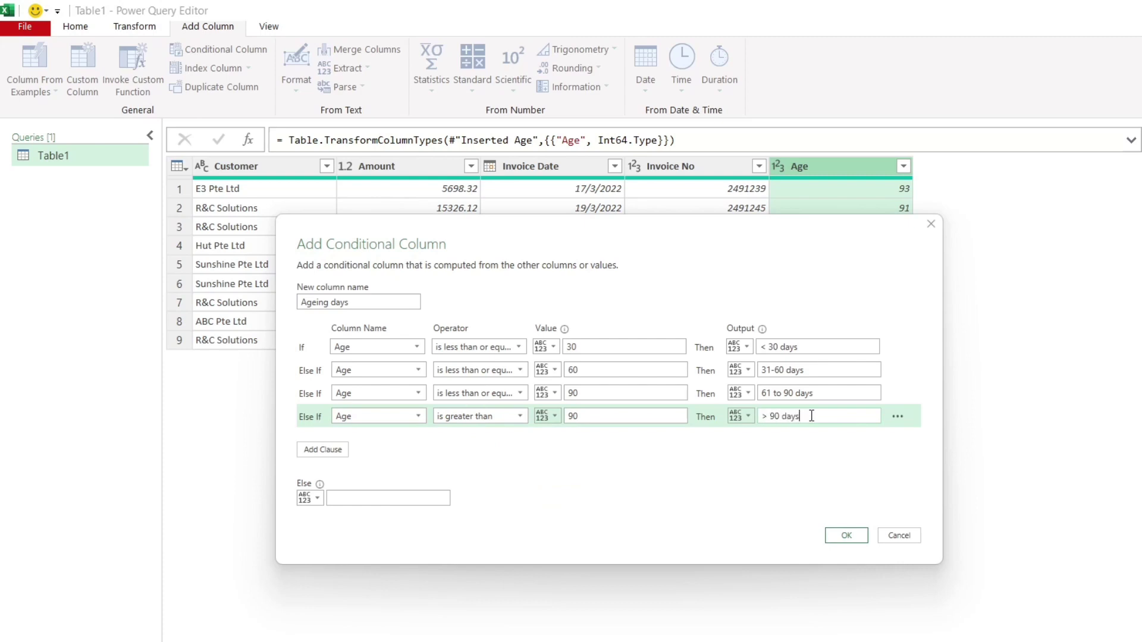
key(Return)
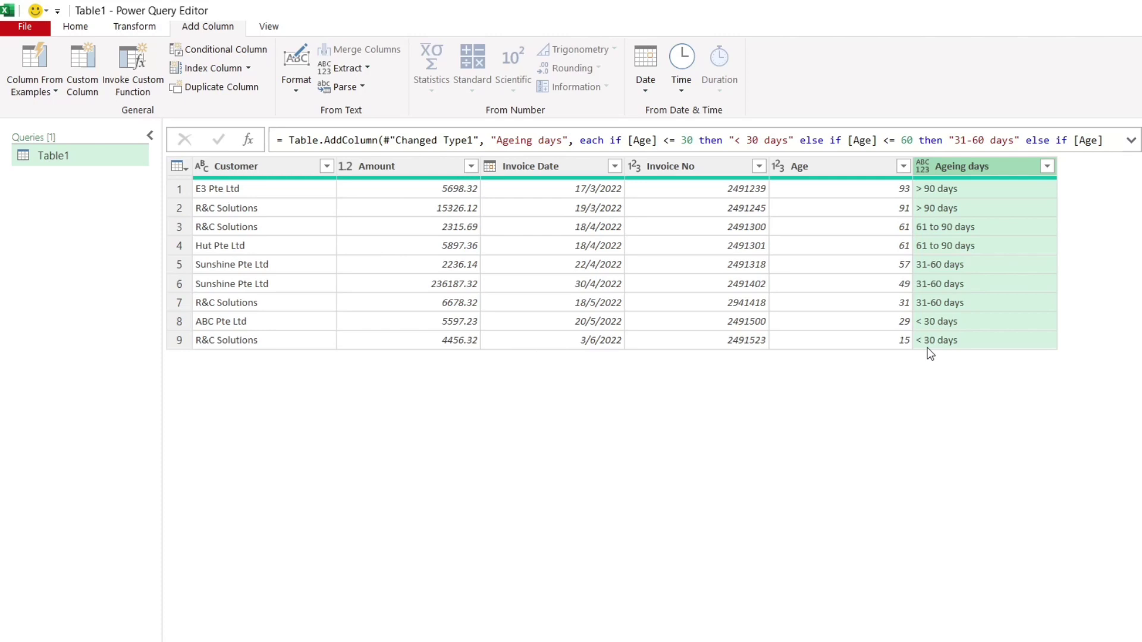
Load the query as a PivotTable on a new sheet, with Ageing days in Columns and Amount in Values.
click(72, 27)
click(23, 91)
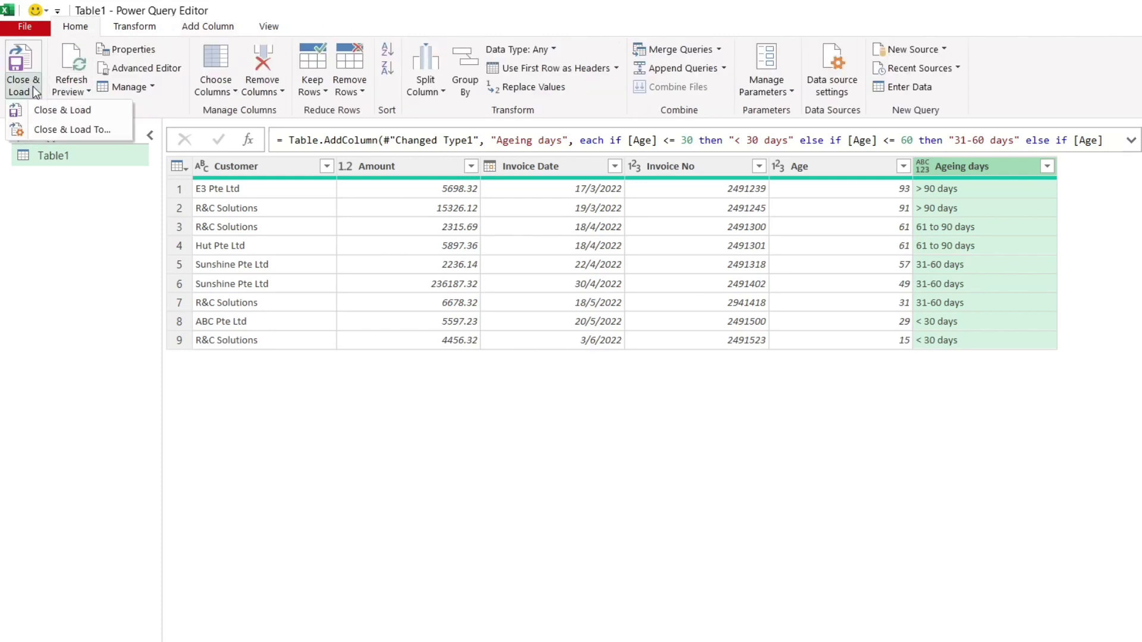
click(41, 107)
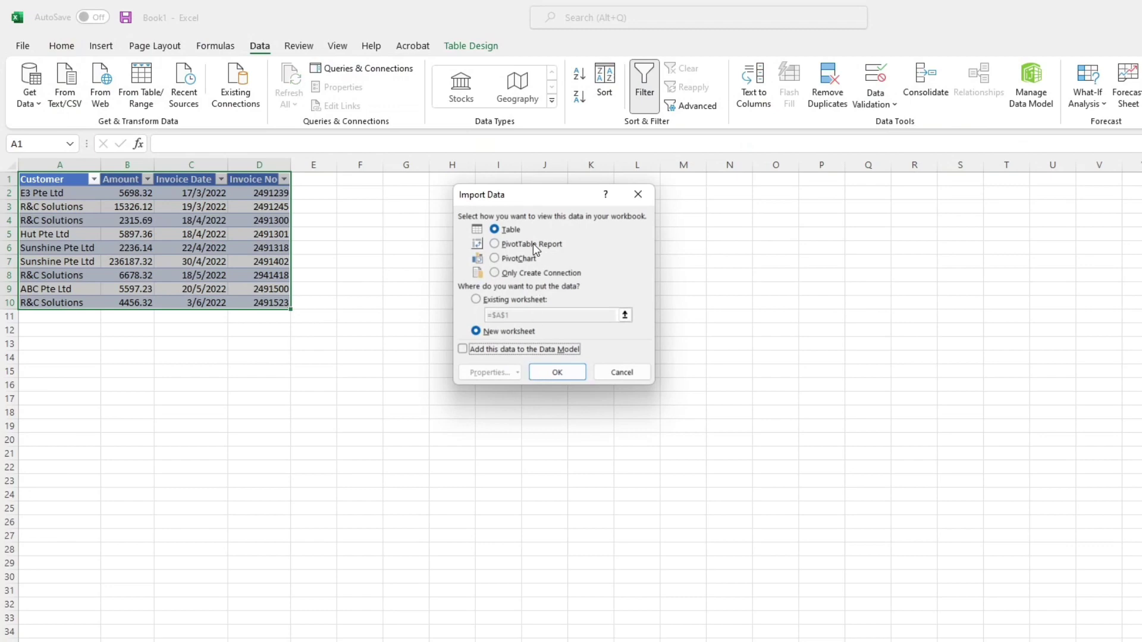
click(534, 246)
click(558, 372)
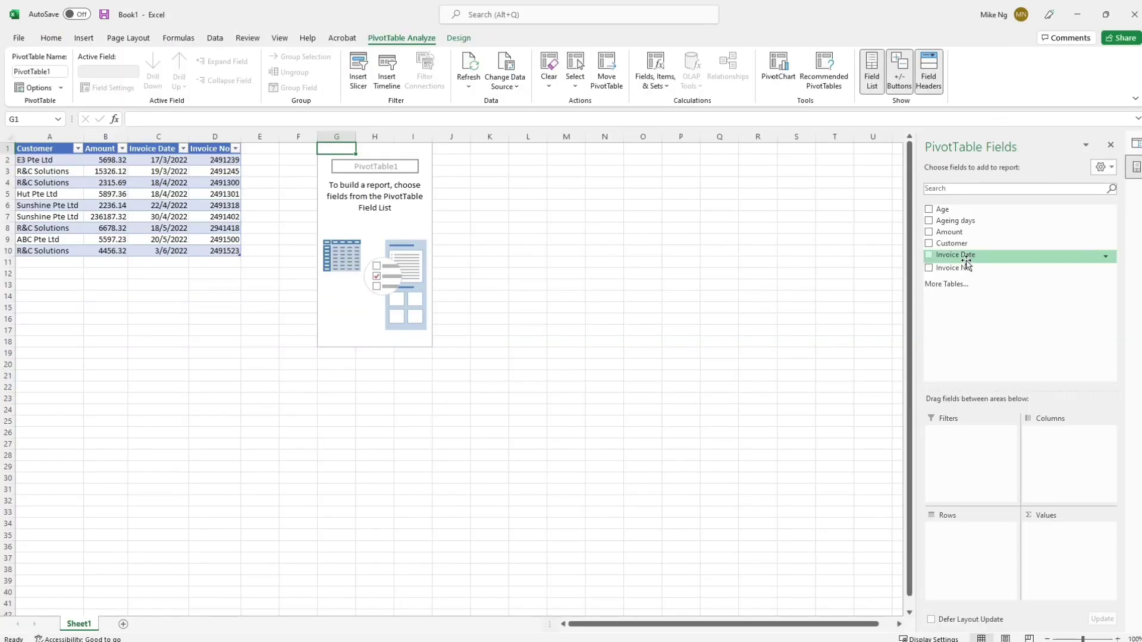
drag(983, 221, 1078, 451)
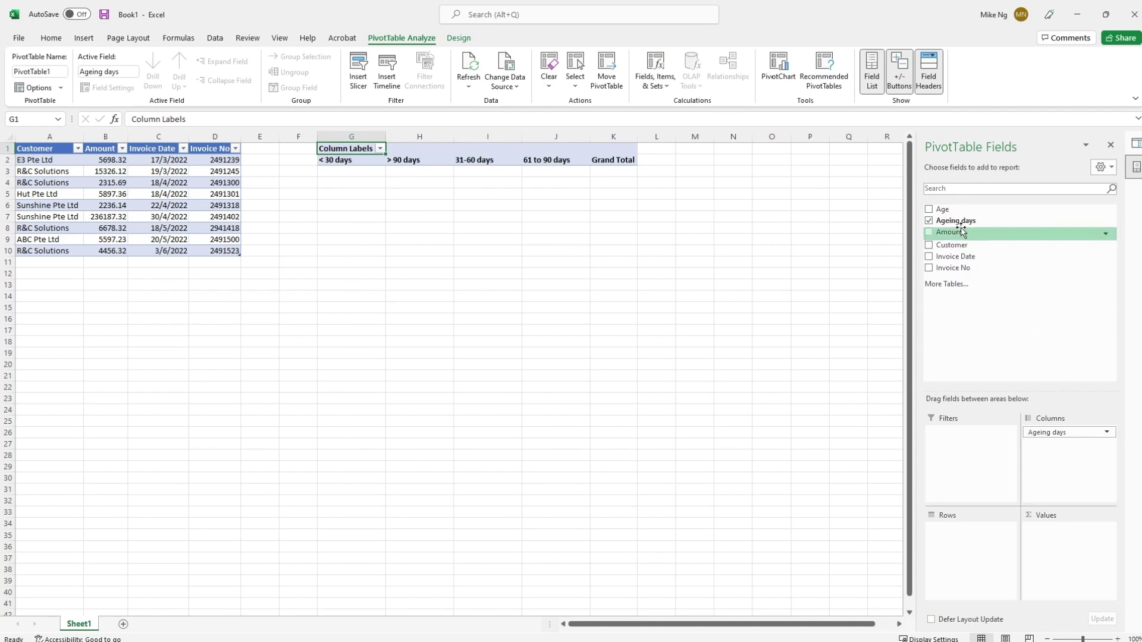
drag(958, 231, 952, 536)
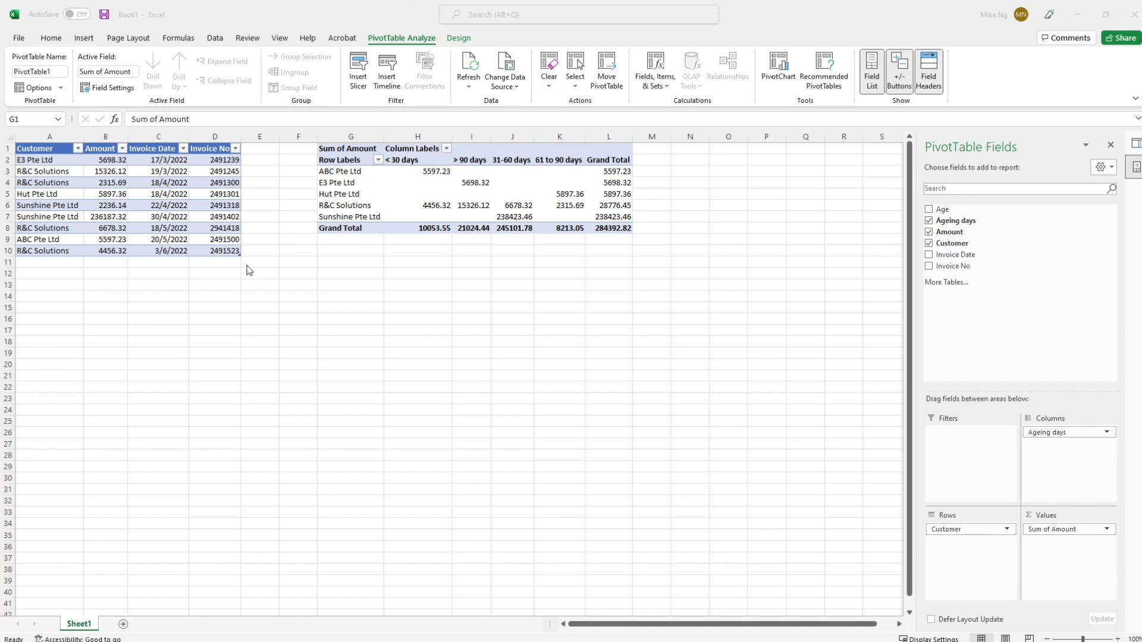
Add an EFG Pte Ltd invoice row: amount 1000, dated 3/6/2022, with its invoice number.
click(63, 262)
text(EFG Pte)
text(Ltd)
key(Tab)
text(1000)
key(Tab)
text(3/6/2022)
key(Tab)
text(2491524)
key(Return)
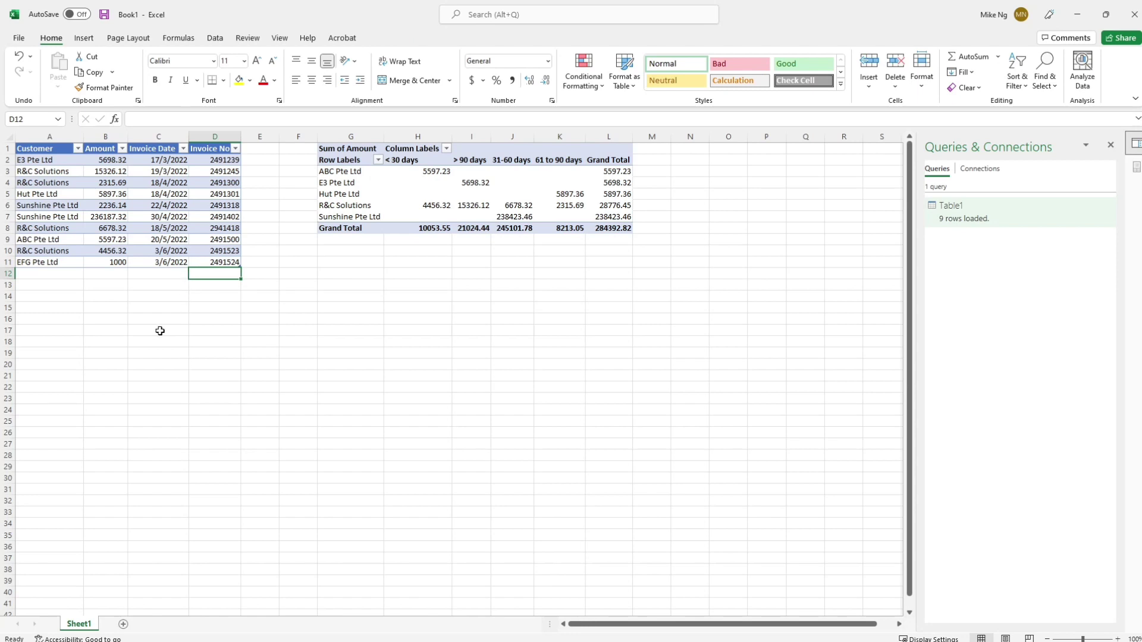
Refresh the PivotTable so the new 1000 invoice appears under < 30 days.
right_click(436, 184)
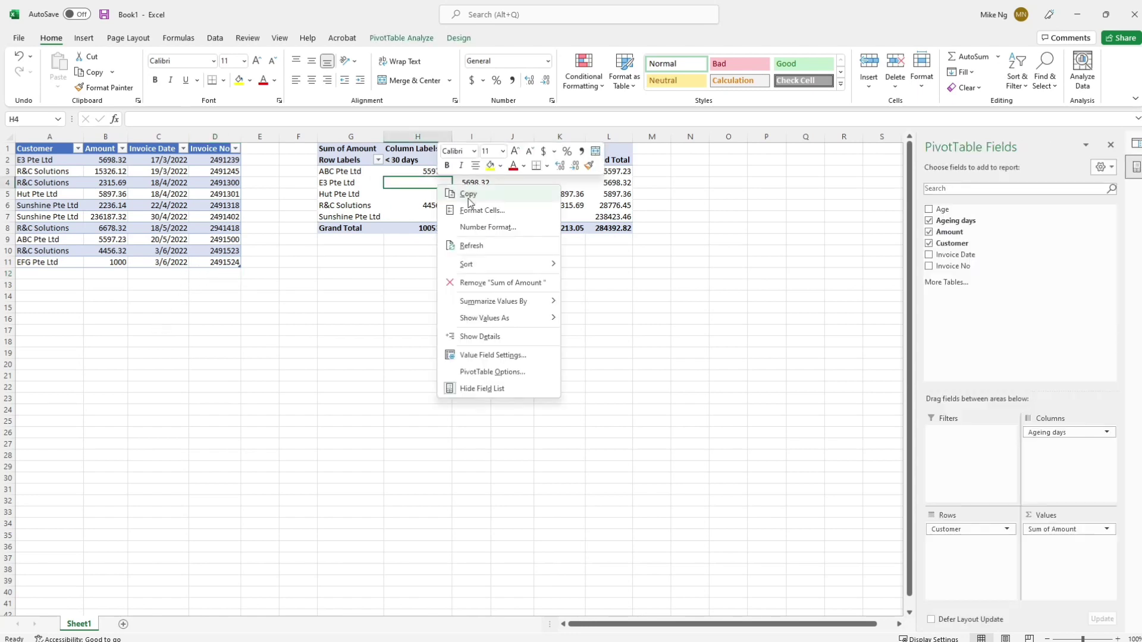
click(482, 250)
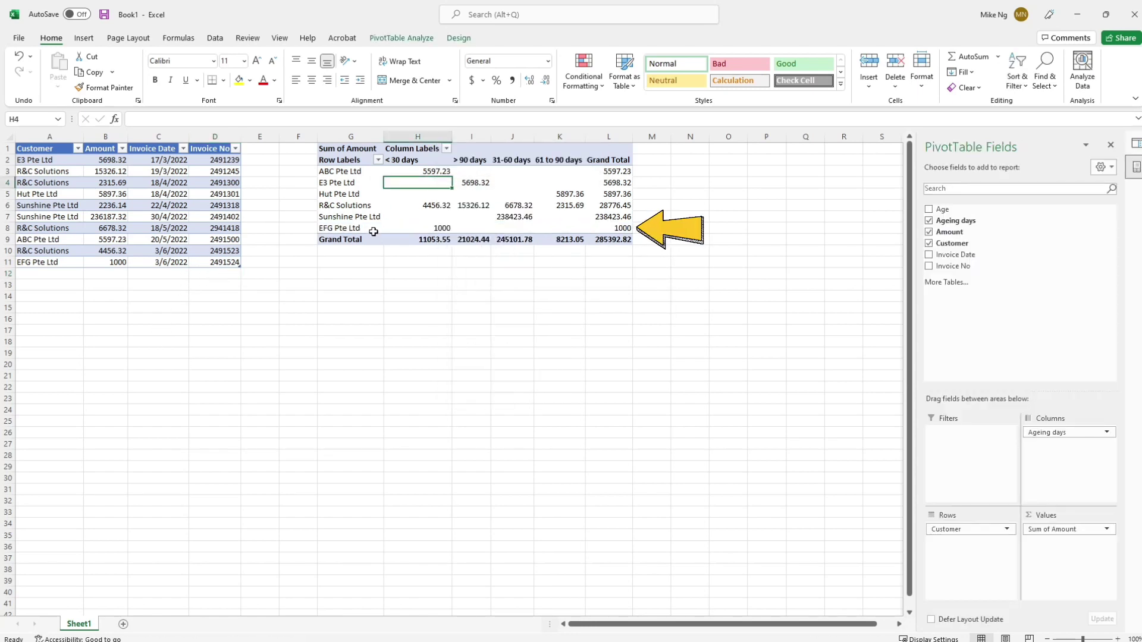
drag(363, 229, 624, 226)
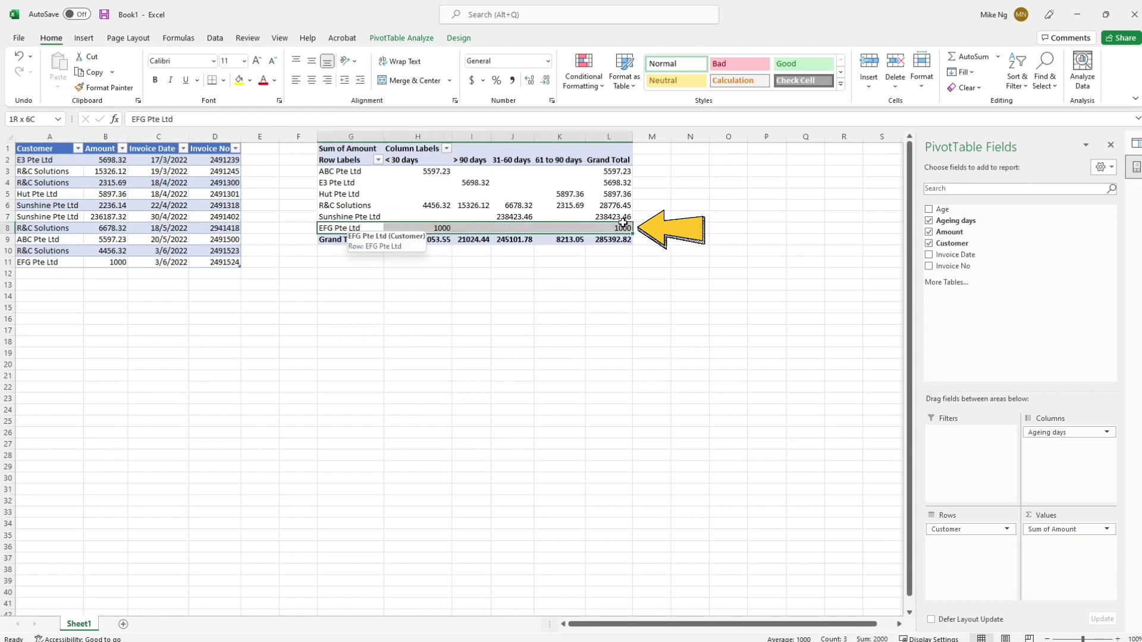
click(449, 164)
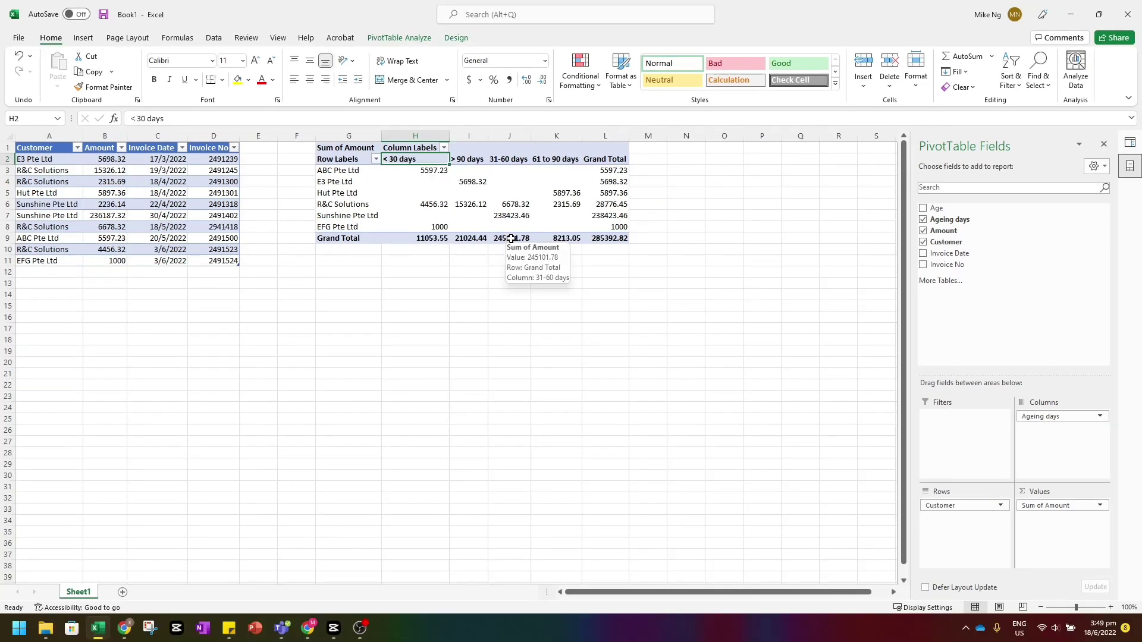